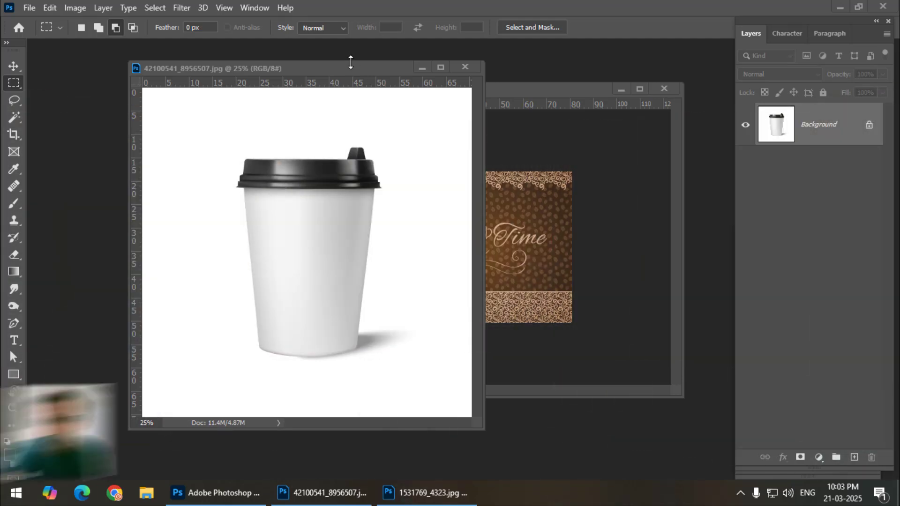
# Select the white cup body below the lid with the Quick Selection tool and copy it to a new layer.
pyautogui.moveTo(349, 68); pyautogui.dragTo(264, 65)
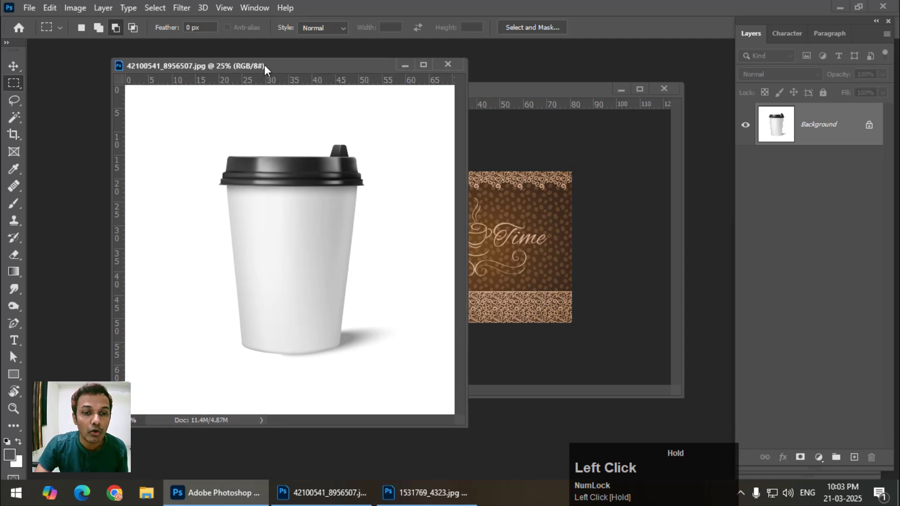
pyautogui.rightClick(10, 116)
pyautogui.click(52, 128)
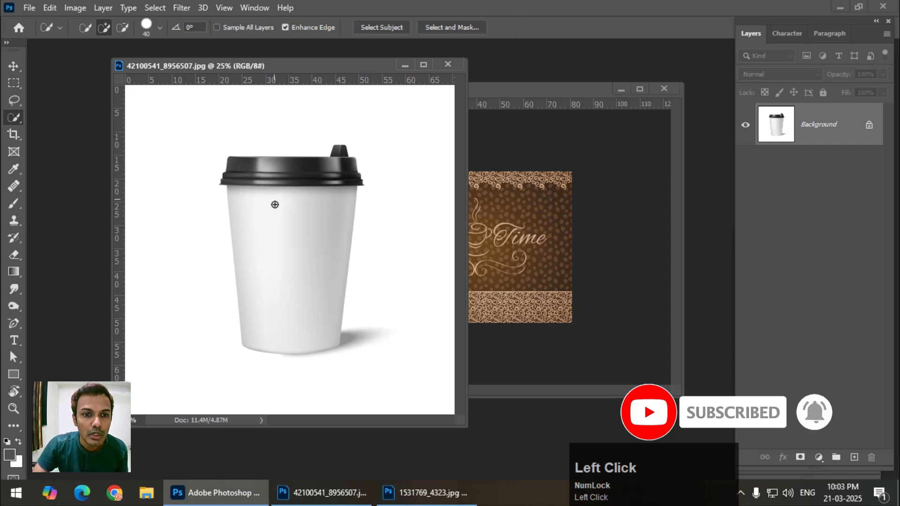
pyautogui.moveTo(285, 198); pyautogui.dragTo(293, 250)
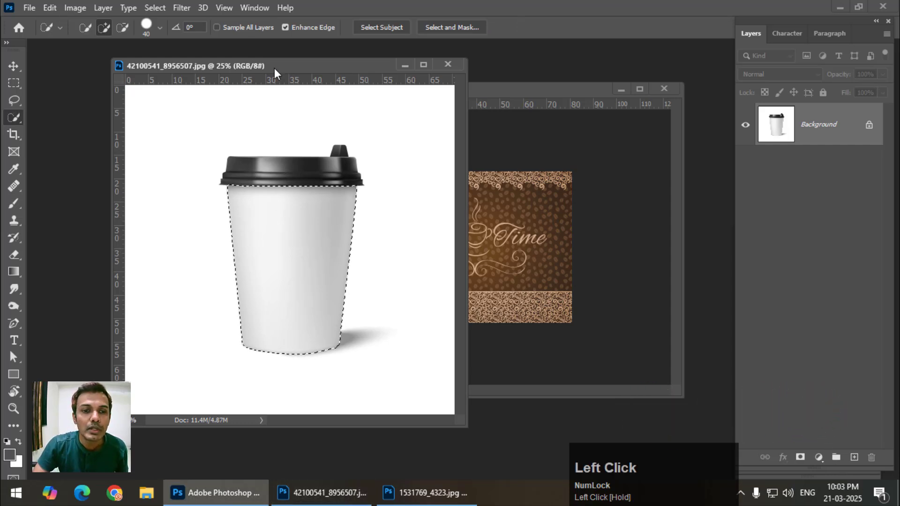
pyautogui.moveTo(256, 67); pyautogui.dragTo(250, 68)
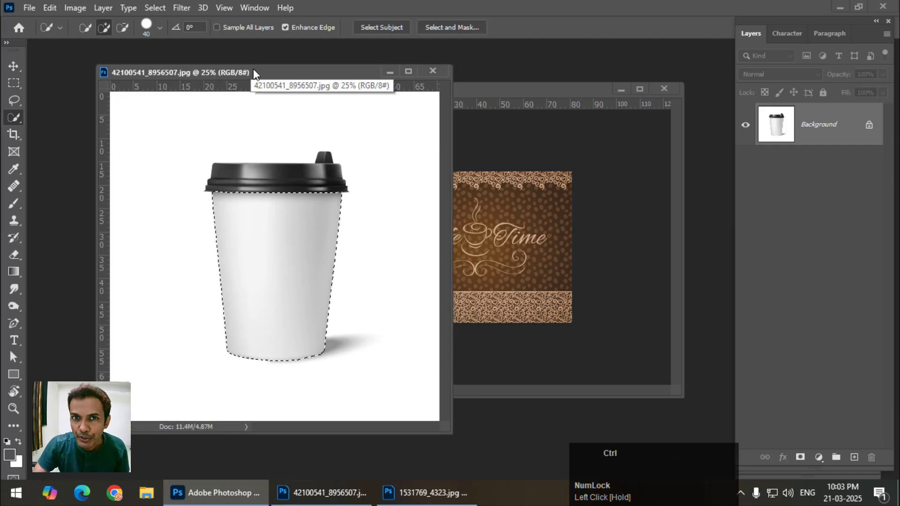
pyautogui.hotkey('ctrl', 'j')
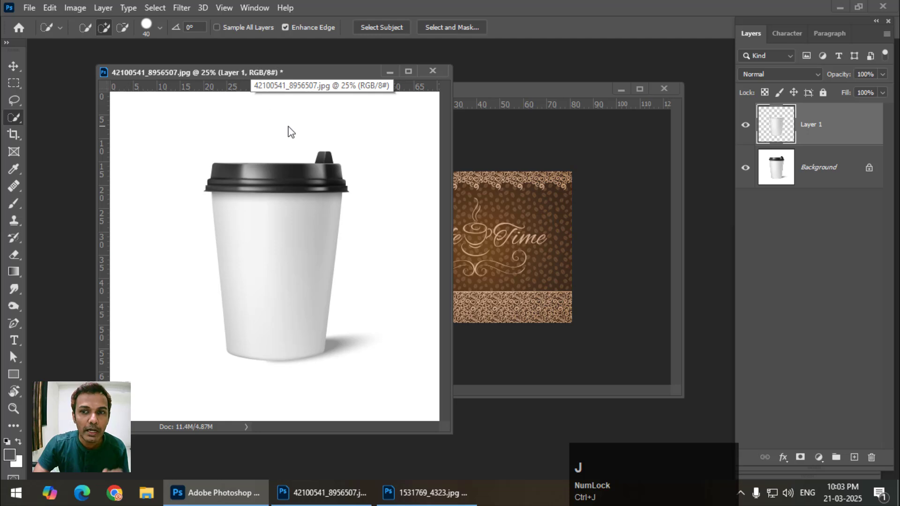
pyautogui.click(744, 174)
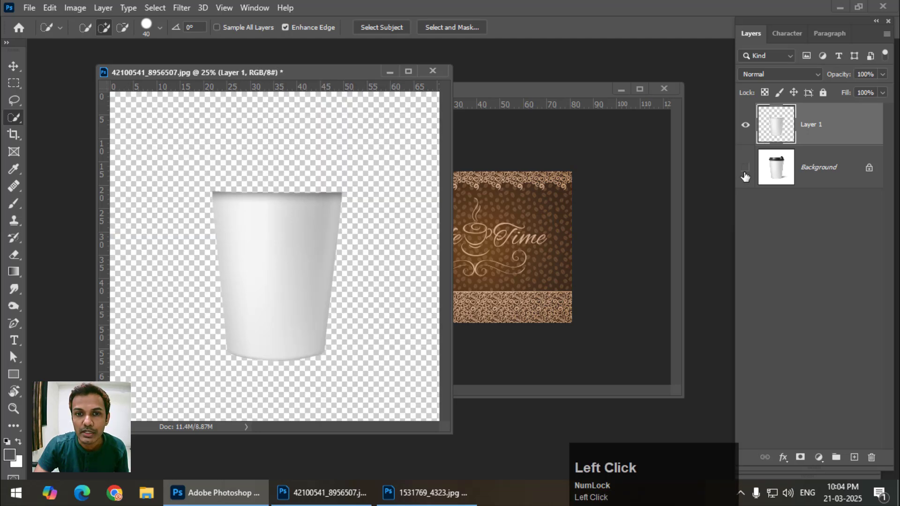
pyautogui.click(744, 174)
# Bring the Coffe Time artwork from 1531769_4323.jpg into the cup document as a new layer.
pyautogui.click(540, 88)
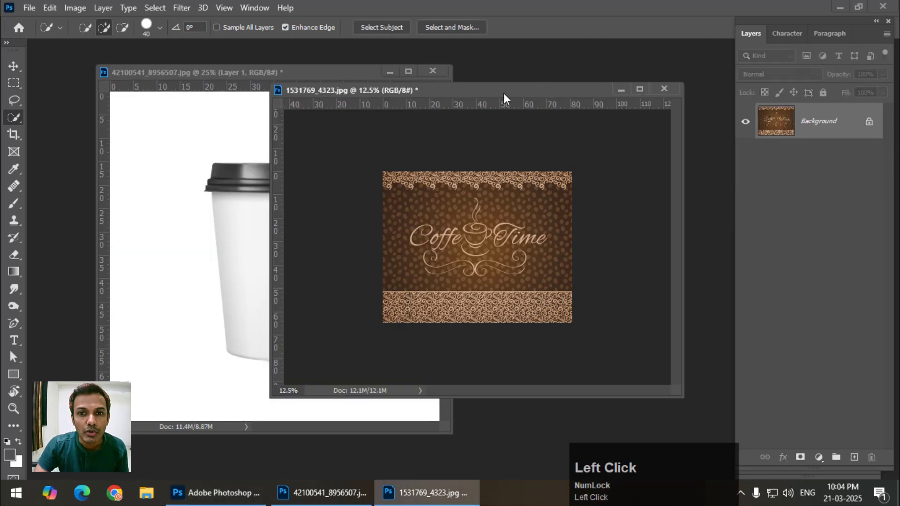
pyautogui.moveTo(504, 93); pyautogui.dragTo(534, 104)
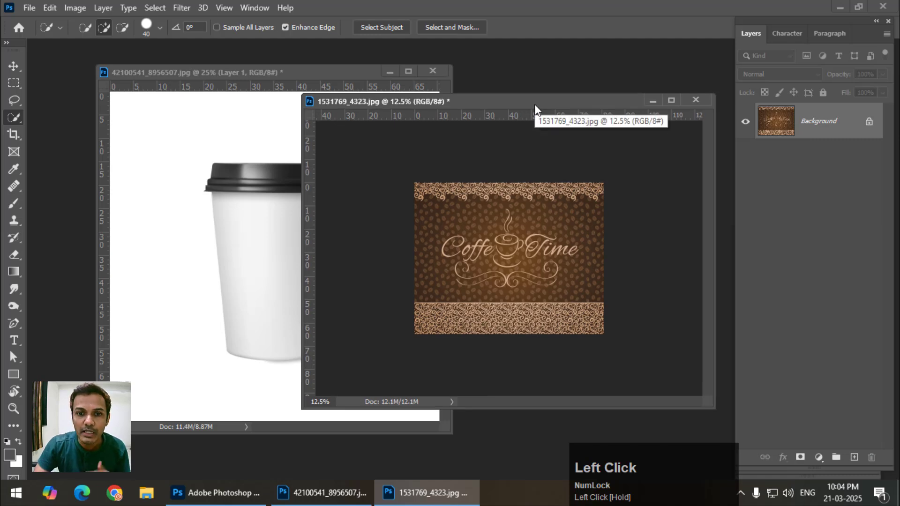
pyautogui.click(12, 66)
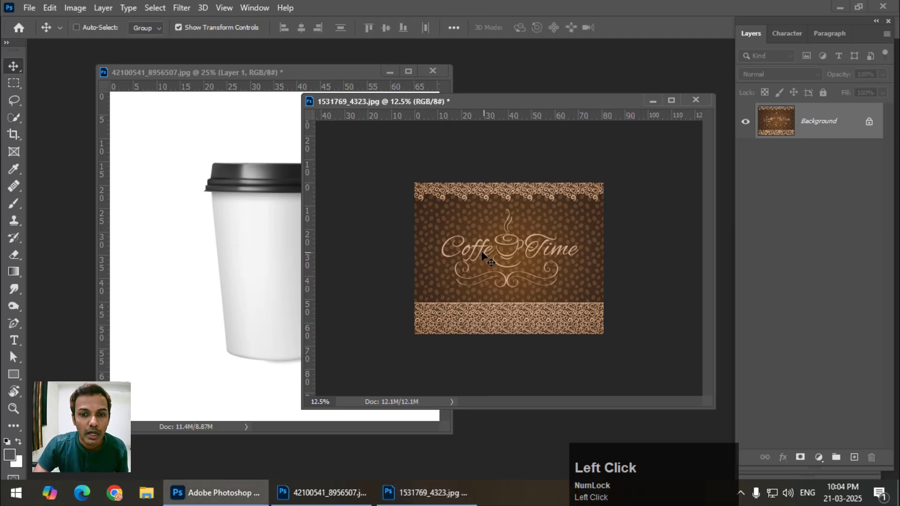
pyautogui.moveTo(484, 257); pyautogui.dragTo(271, 233)
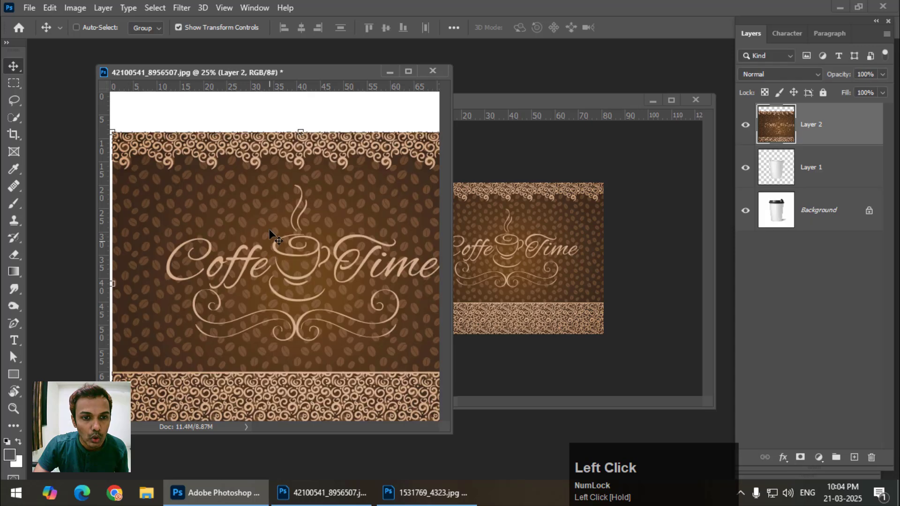
# Scale the artwork to about 48% width and 60% height, positioned so it covers the cup body, and apply the transform.
pyautogui.moveTo(300, 132); pyautogui.dragTo(301, 217)
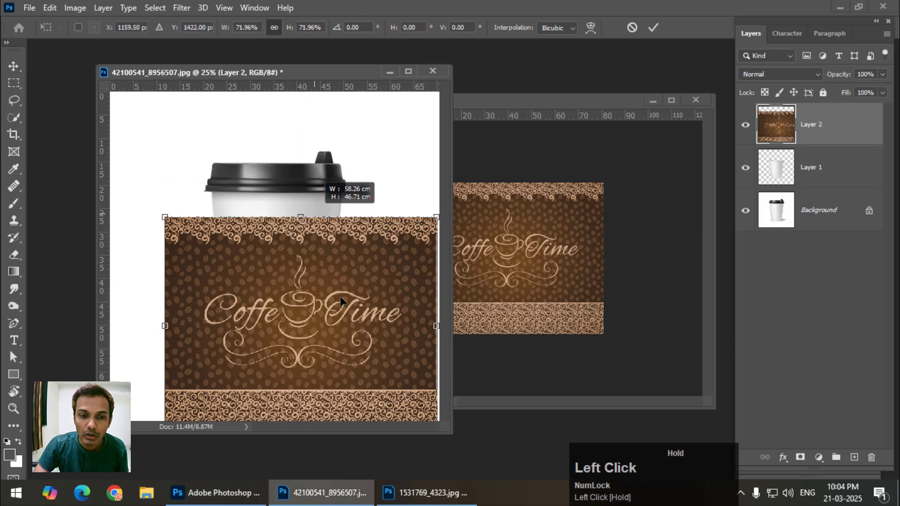
pyautogui.moveTo(341, 300); pyautogui.dragTo(314, 251)
pyautogui.moveTo(277, 384); pyautogui.dragTo(279, 347)
pyautogui.moveTo(293, 249); pyautogui.dragTo(295, 271)
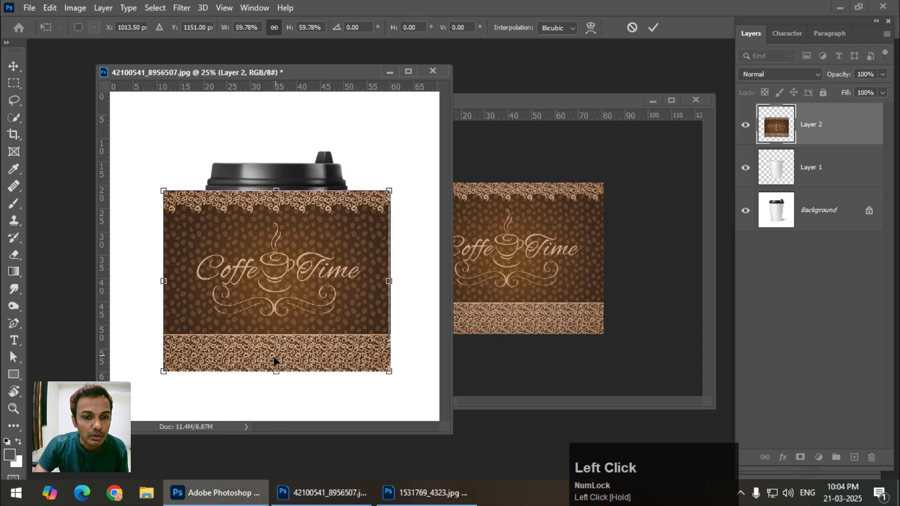
pyautogui.moveTo(251, 243)
pyautogui.mouseDown()
pyautogui.moveTo(316, 253)
pyautogui.moveTo(266, 237)
pyautogui.mouseUp()
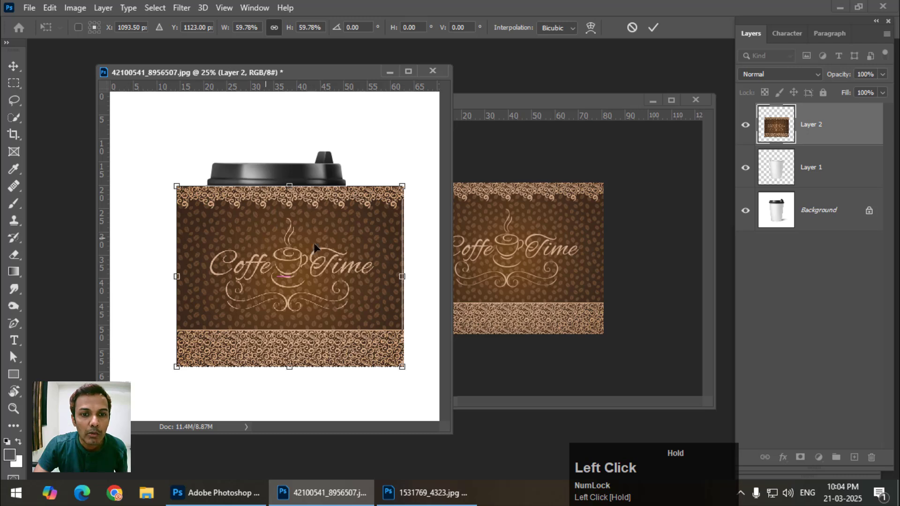
pyautogui.moveTo(404, 277); pyautogui.dragTo(383, 280)
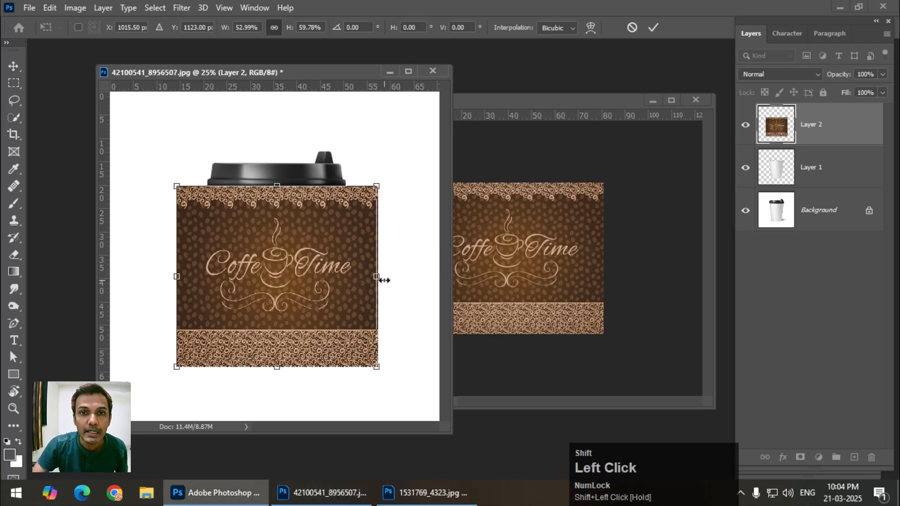
pyautogui.moveTo(173, 279); pyautogui.dragTo(192, 279)
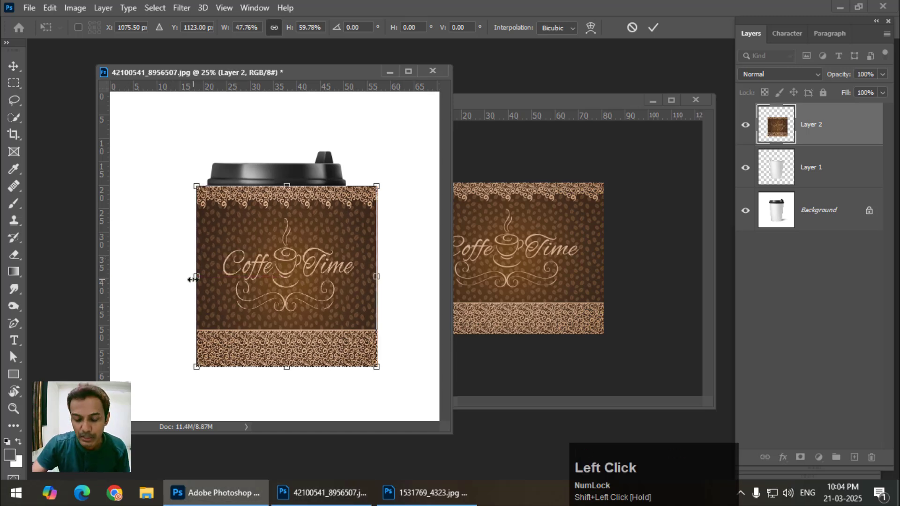
pyautogui.press('Return')
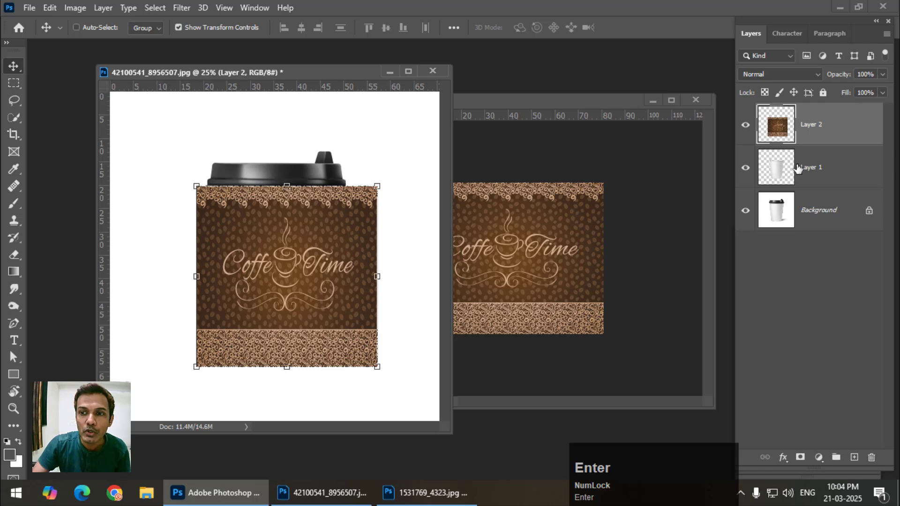
# Inspect the artwork, cup body and Background layers by switching their visibility off and on.
pyautogui.click(746, 126)
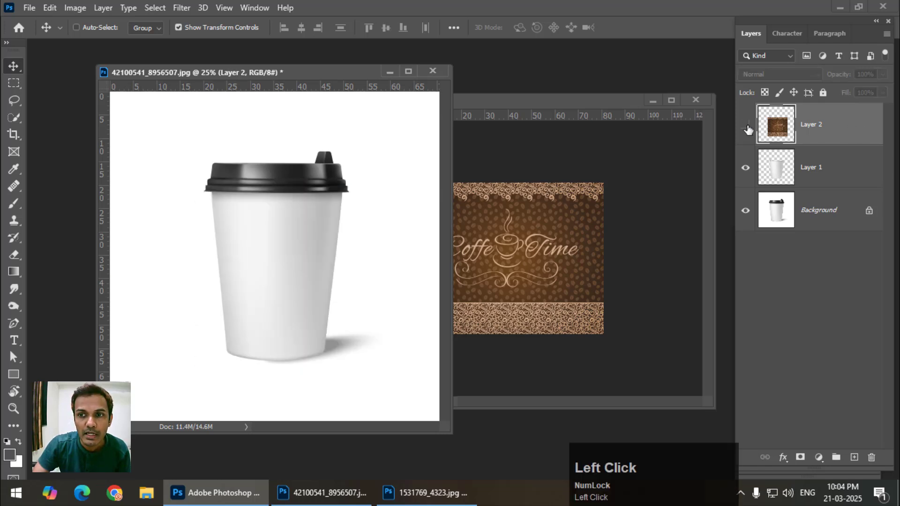
pyautogui.click(746, 127)
pyautogui.click(746, 128)
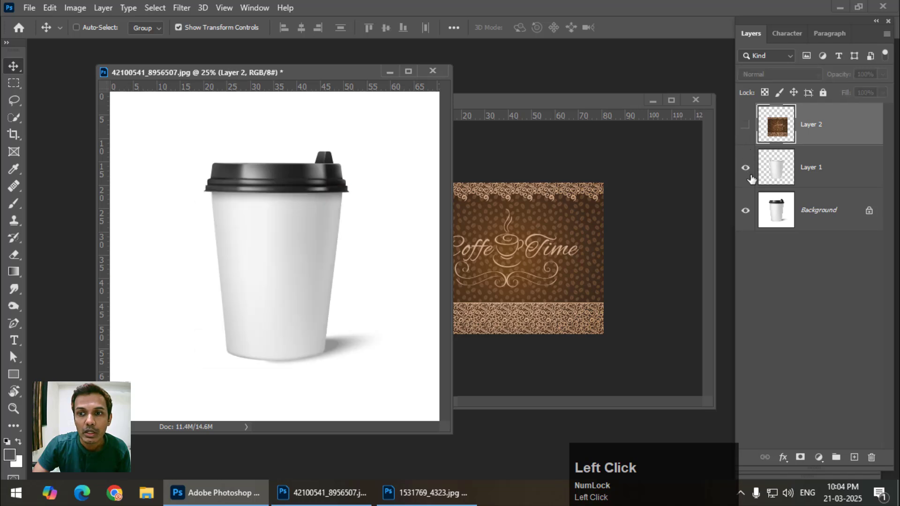
pyautogui.click(745, 211)
pyautogui.click(745, 173)
pyautogui.click(745, 168)
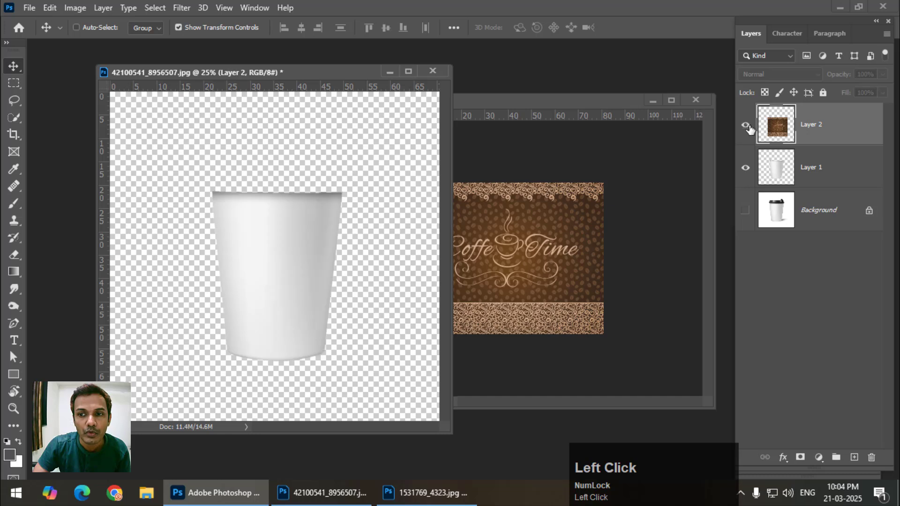
pyautogui.click(745, 125)
pyautogui.click(745, 210)
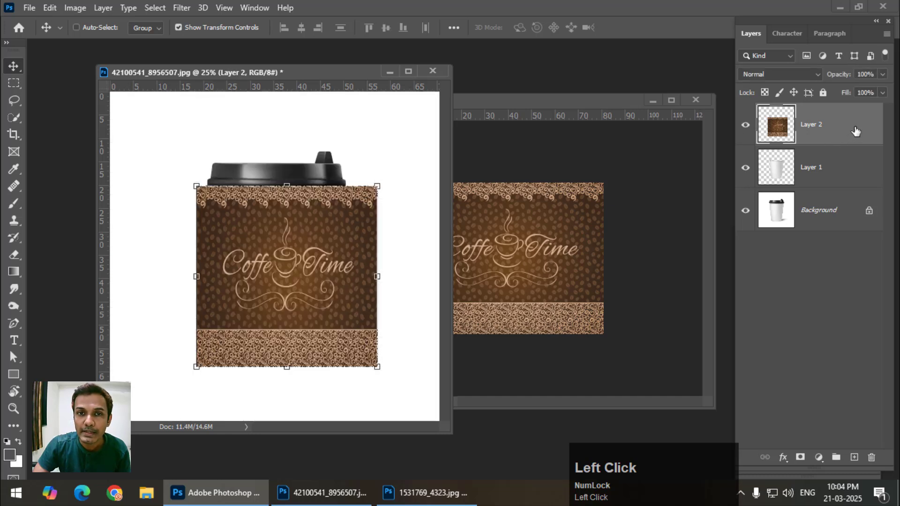
# Clip the artwork layer to the cup body layer with a clipping mask and set its blend mode to Linear Burn.
pyautogui.rightClick(855, 131)
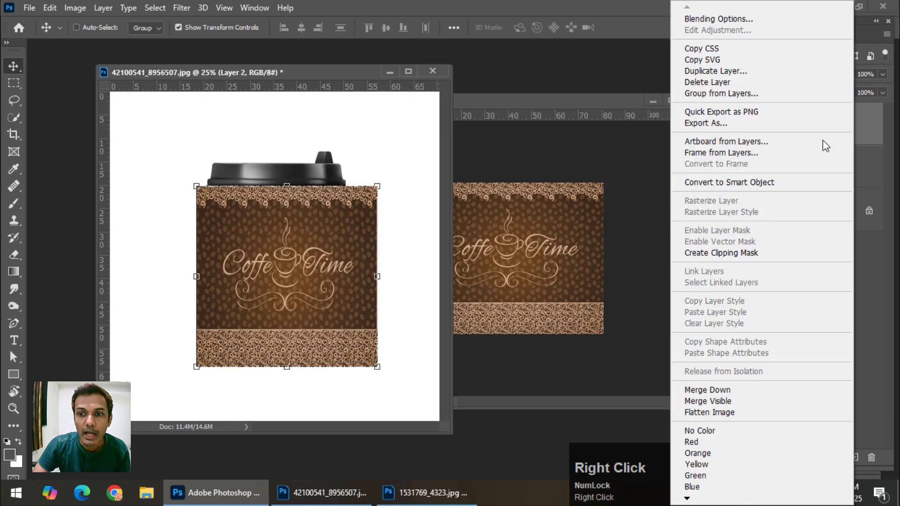
pyautogui.click(745, 253)
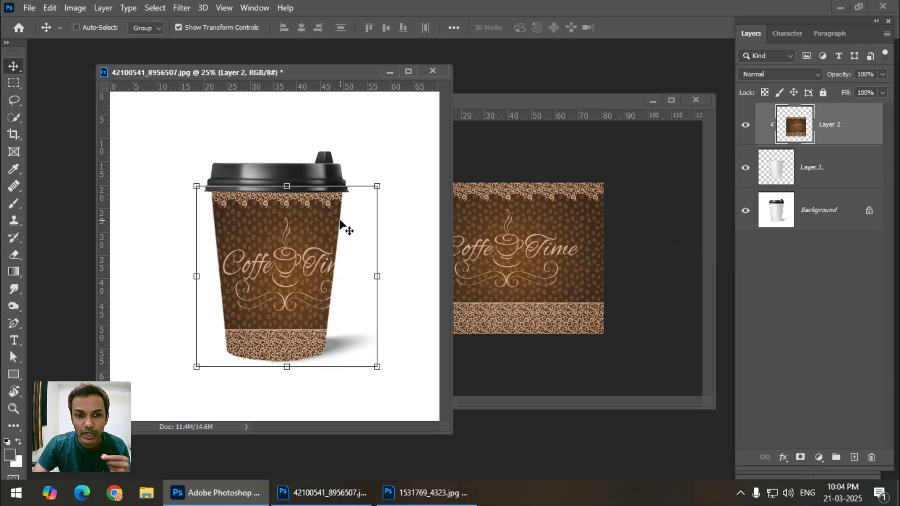
pyautogui.click(766, 76)
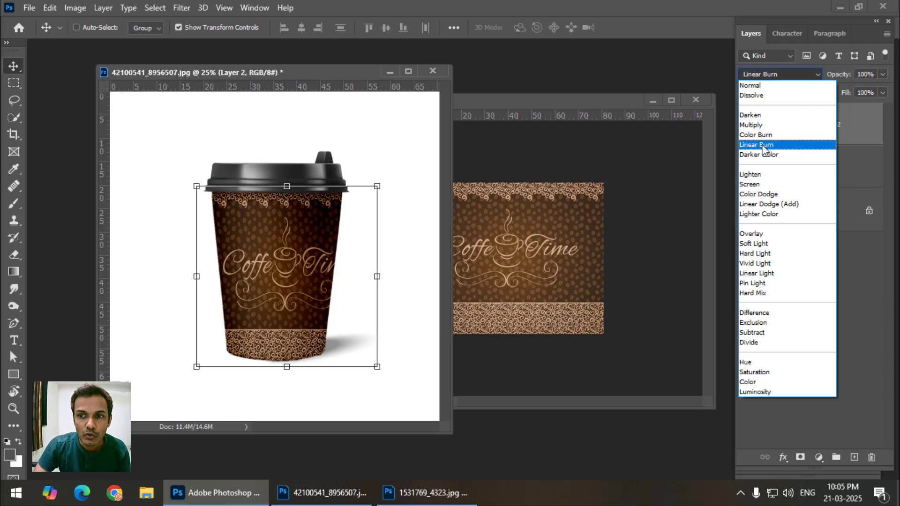
pyautogui.click(764, 146)
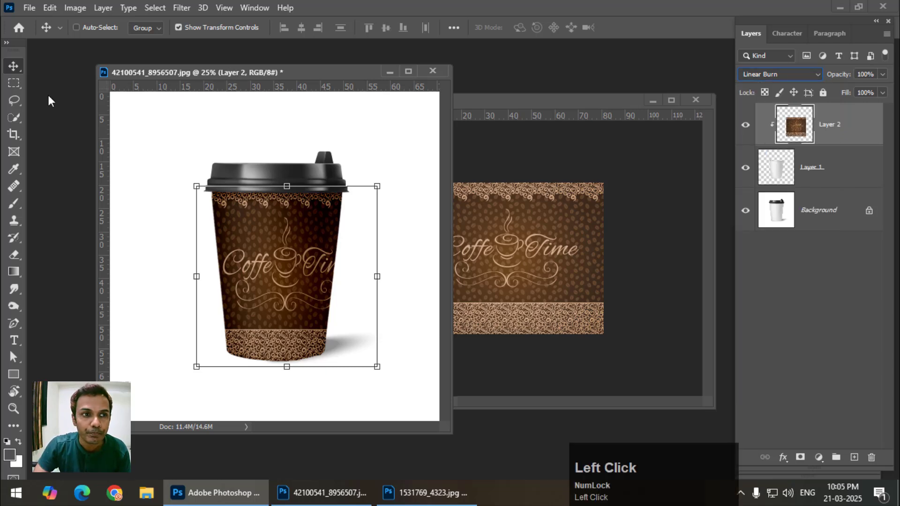
pyautogui.click(13, 83)
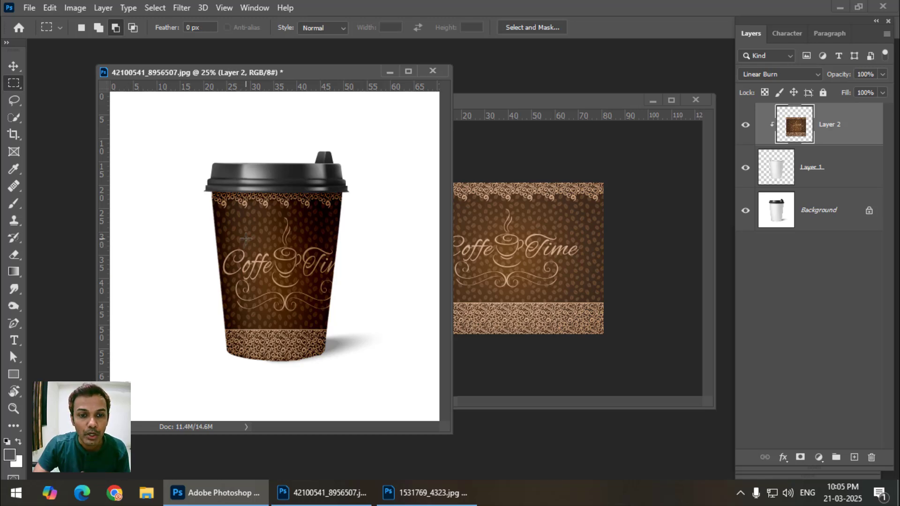
pyautogui.click(46, 9)
pyautogui.moveTo(148, 308)
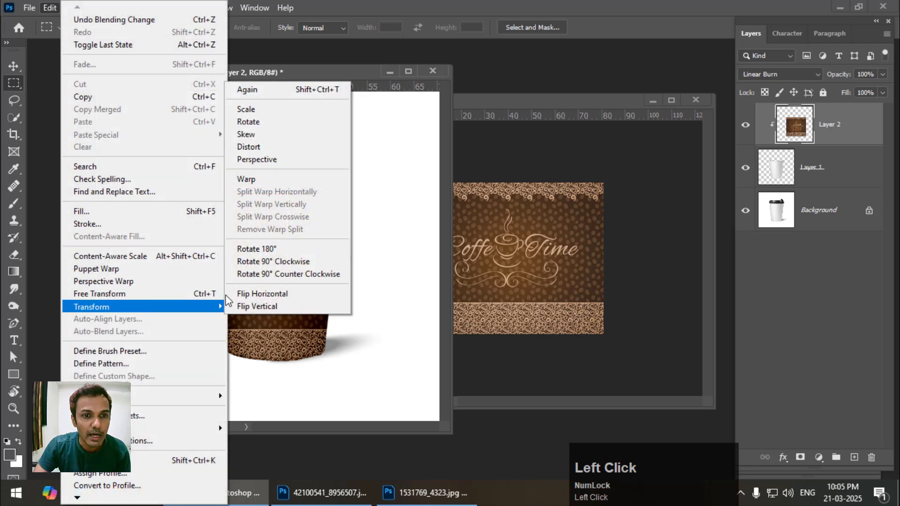
pyautogui.click(247, 179)
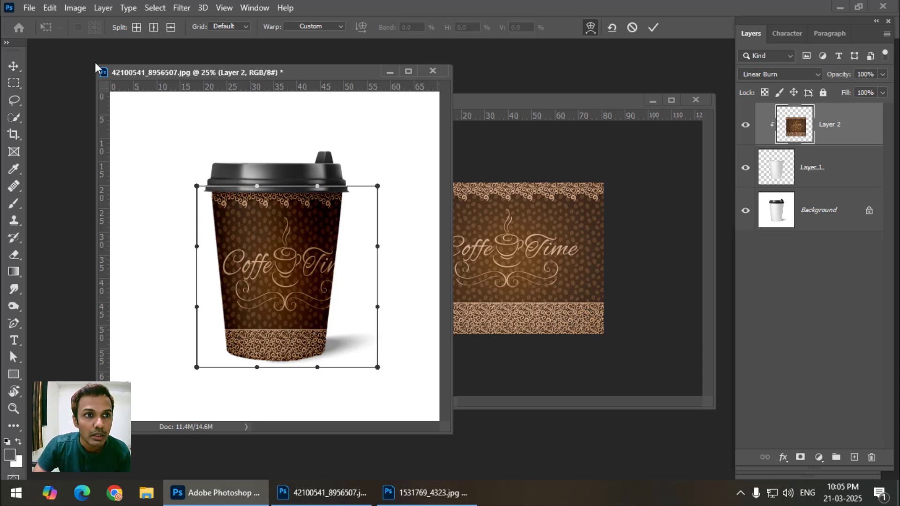
pyautogui.click(50, 7)
pyautogui.click(315, 251)
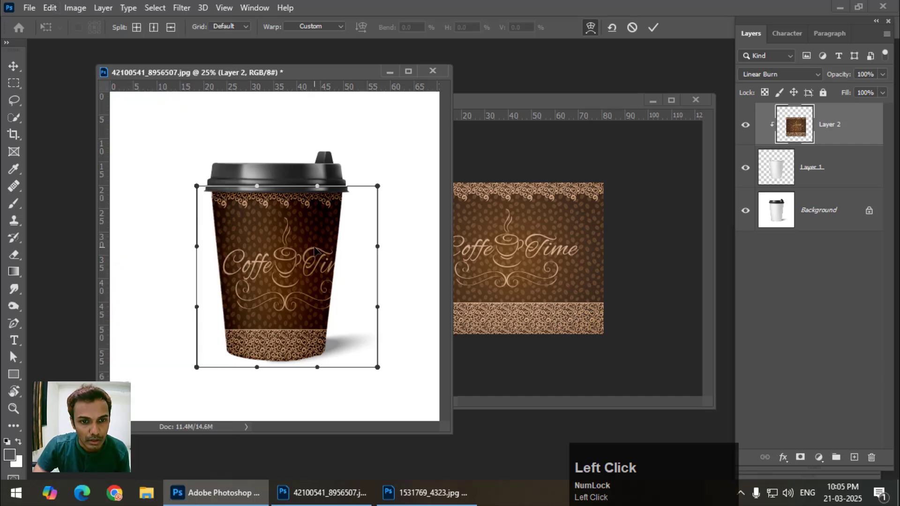
pyautogui.press('Escape')
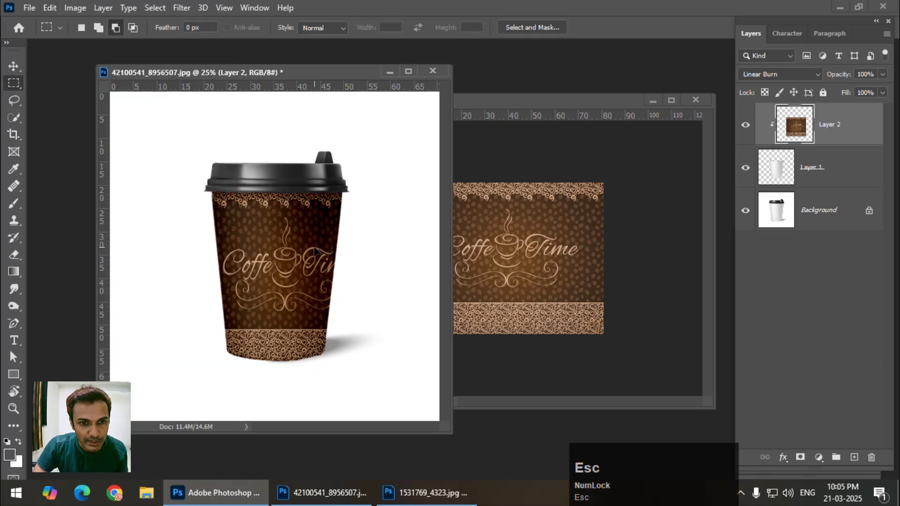
# Start a Warp transform on the clipped Coffe Time artwork layer.
pyautogui.click(49, 7)
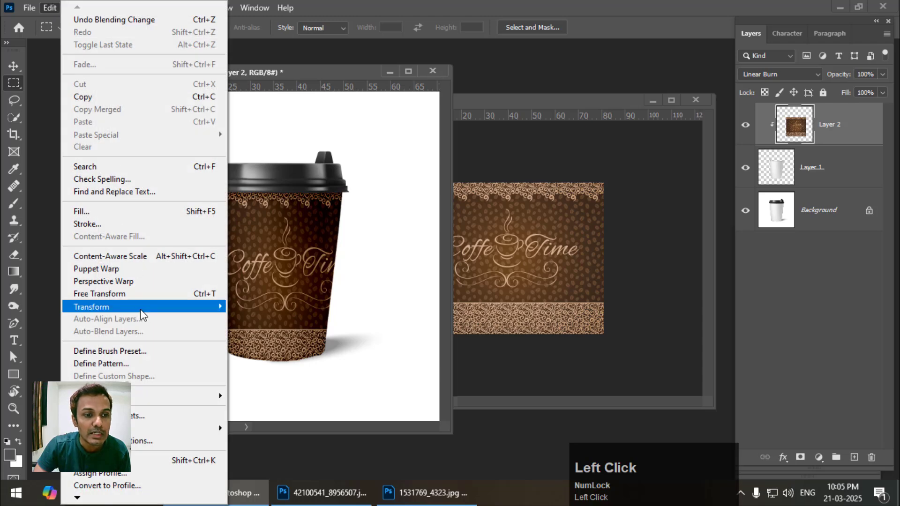
pyautogui.moveTo(165, 313)
pyautogui.click(263, 179)
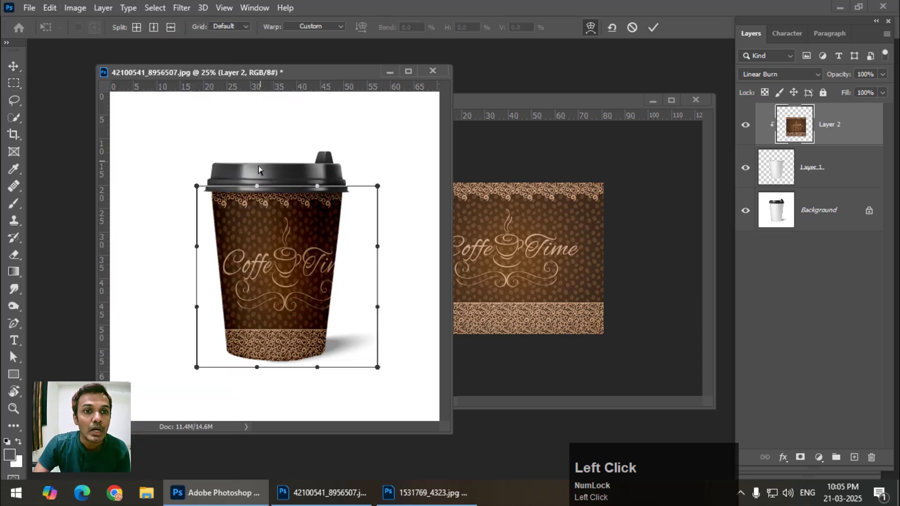
# Try a 3 x 3 warp grid on the artwork and return to the Default grid.
pyautogui.click(232, 25)
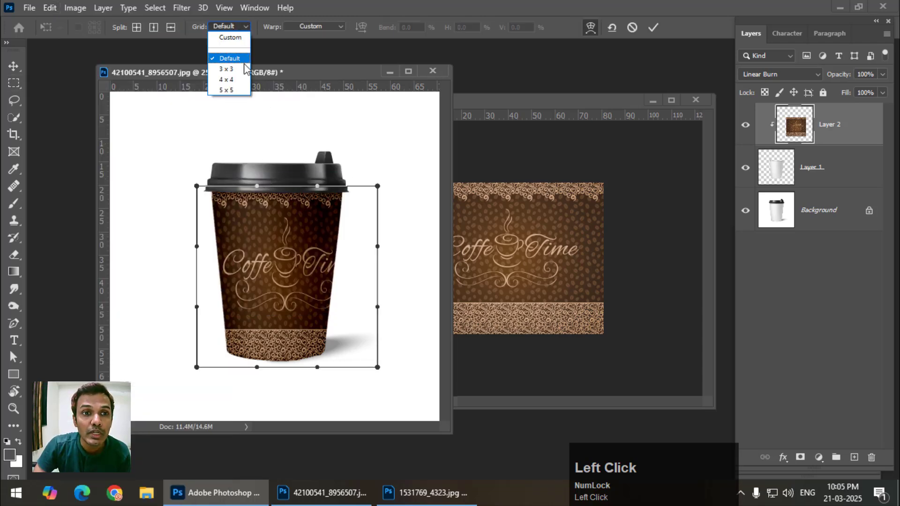
pyautogui.click(243, 71)
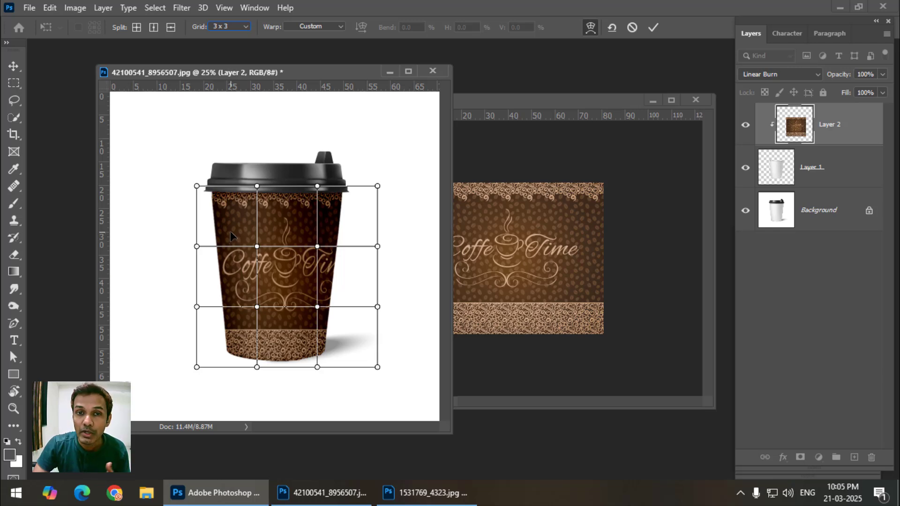
pyautogui.click(233, 27)
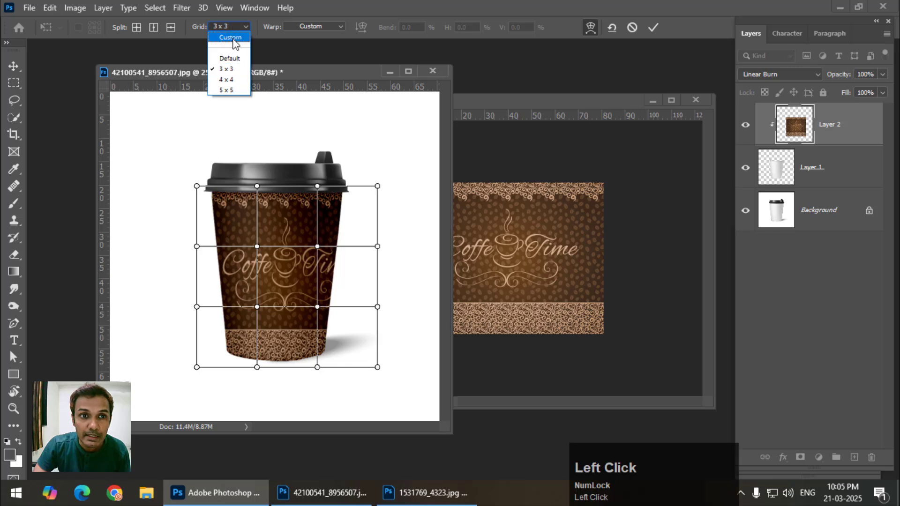
pyautogui.click(232, 55)
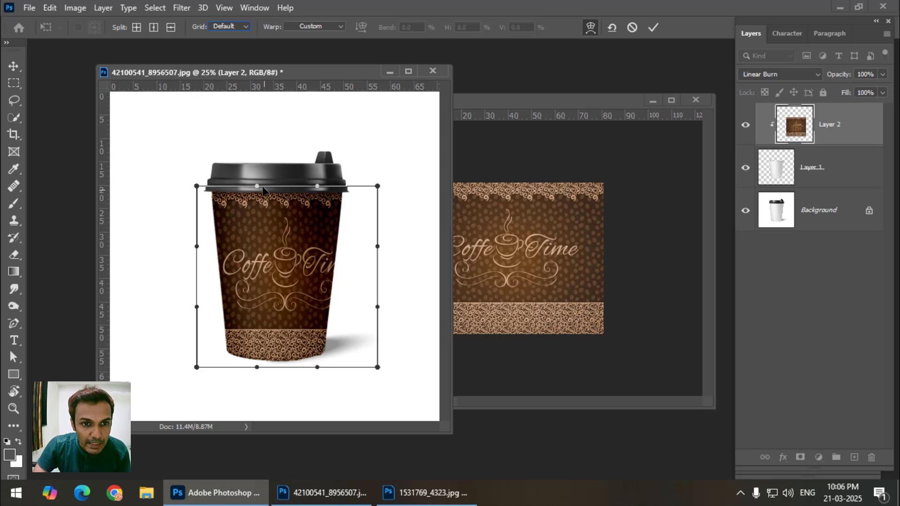
# Bow the artwork's upper edge slightly downward below the lid, then raise its lower corners and start curving the lower edge downward.
pyautogui.moveTo(257, 187); pyautogui.dragTo(258, 194)
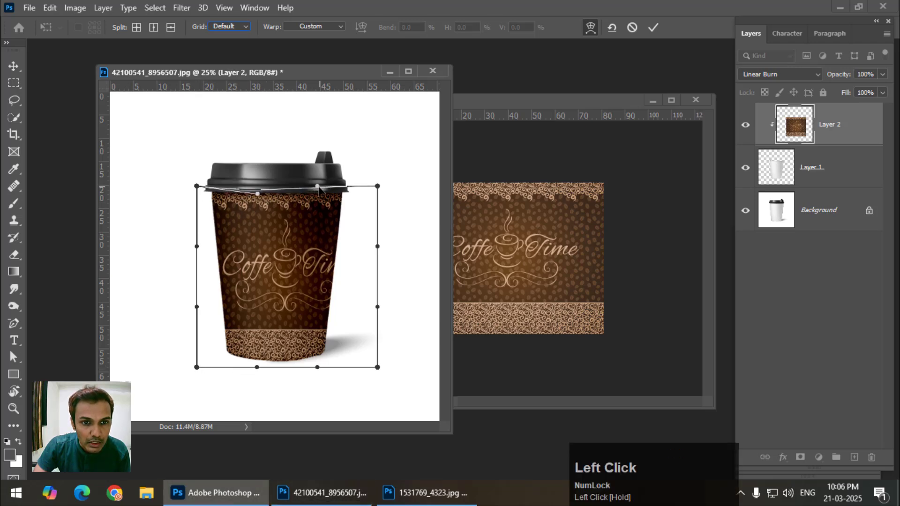
pyautogui.moveTo(317, 186); pyautogui.dragTo(318, 194)
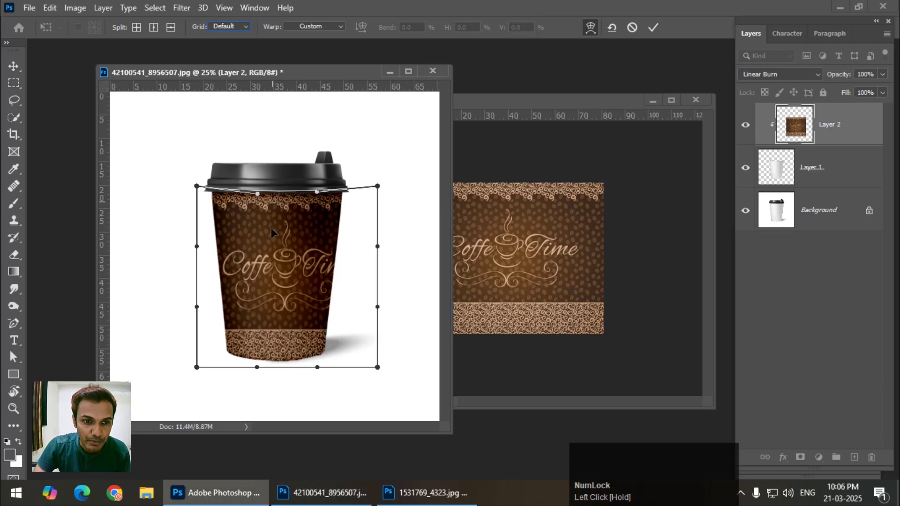
pyautogui.moveTo(196, 367); pyautogui.dragTo(197, 358)
pyautogui.moveTo(378, 368); pyautogui.dragTo(376, 353)
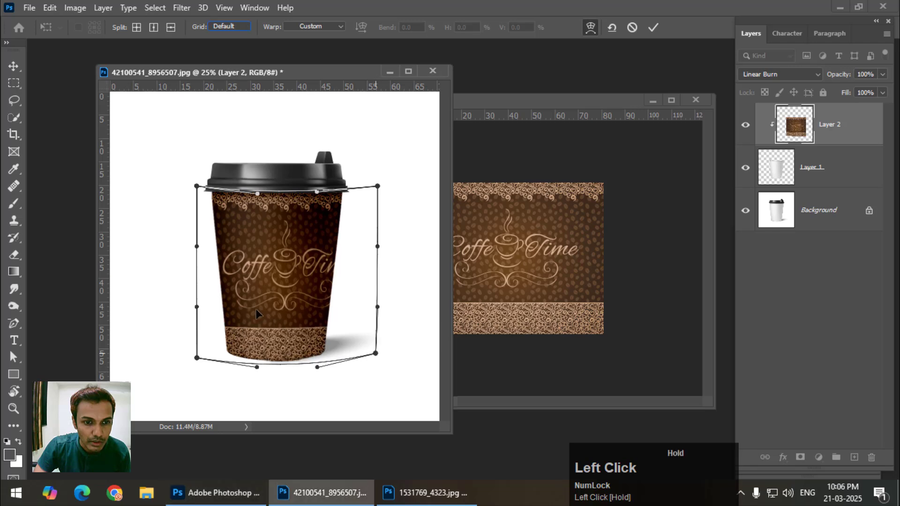
pyautogui.moveTo(257, 367); pyautogui.dragTo(257, 389)
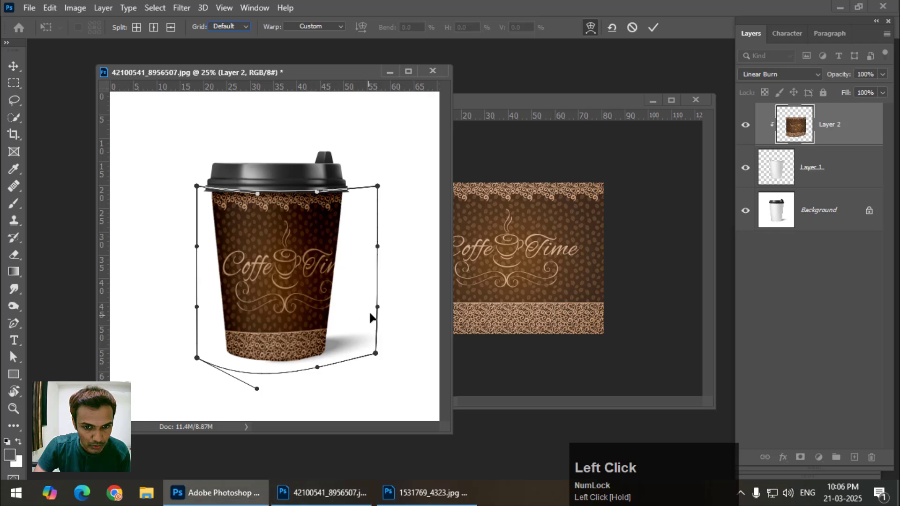
# Pull the artwork's lower warp corners inward toward the cup base and deepen the lower edge's curve.
pyautogui.moveTo(375, 353); pyautogui.dragTo(364, 359)
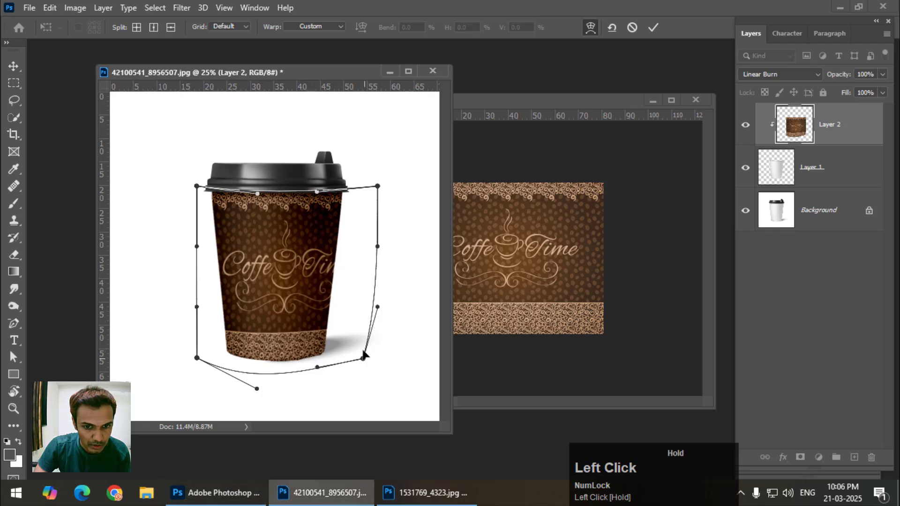
pyautogui.moveTo(378, 307); pyautogui.dragTo(377, 308)
pyautogui.moveTo(366, 360); pyautogui.dragTo(313, 374)
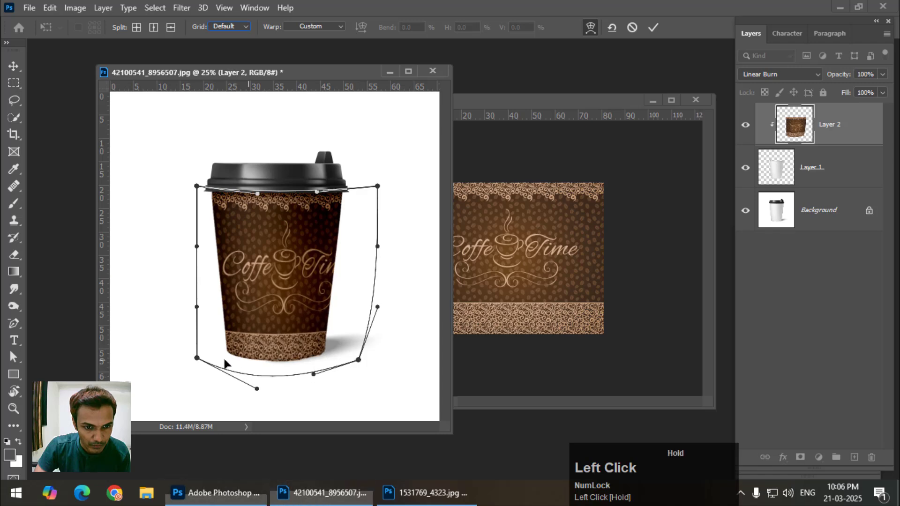
pyautogui.moveTo(197, 358); pyautogui.dragTo(218, 360)
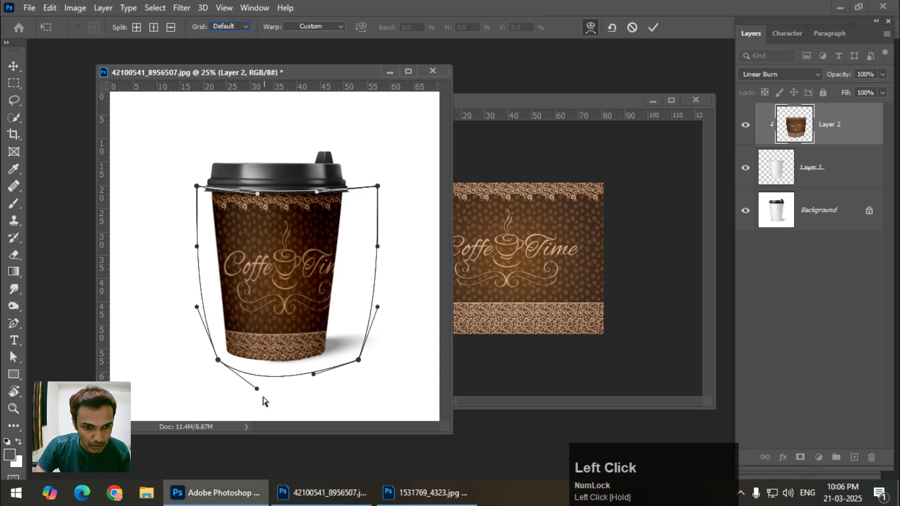
pyautogui.moveTo(256, 389); pyautogui.dragTo(255, 404)
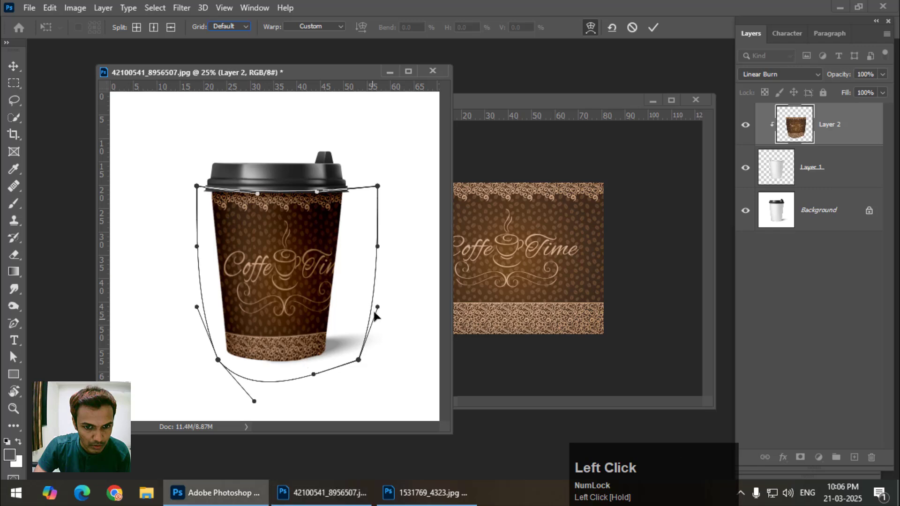
pyautogui.moveTo(314, 373); pyautogui.dragTo(315, 382)
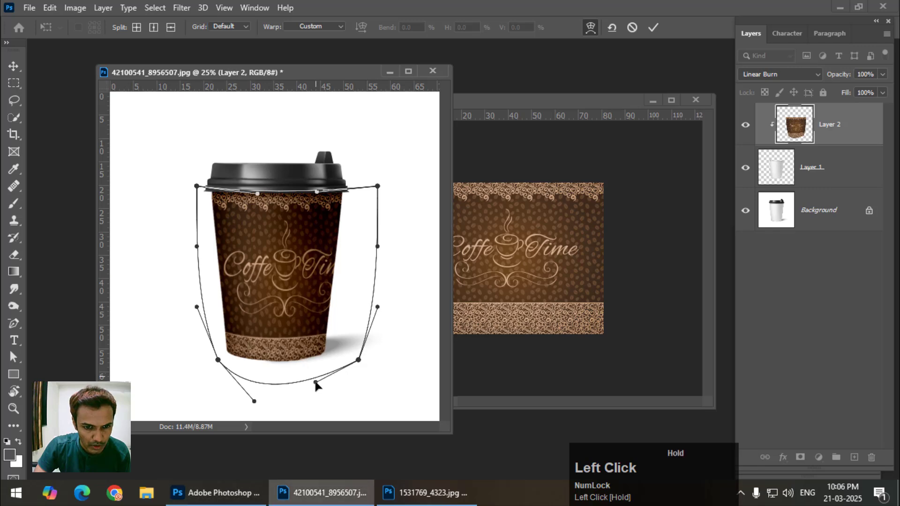
# Refine the warp's lower curve and right side so the patterned band follows the rounded cup base.
pyautogui.moveTo(377, 308); pyautogui.dragTo(377, 294)
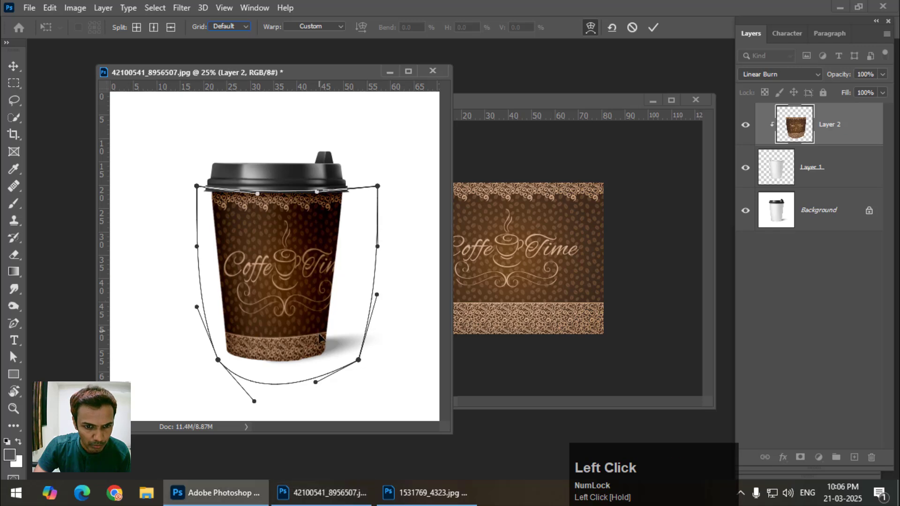
pyautogui.moveTo(315, 383); pyautogui.dragTo(320, 387)
pyautogui.moveTo(254, 401); pyautogui.dragTo(249, 407)
pyautogui.moveTo(320, 387); pyautogui.dragTo(320, 390)
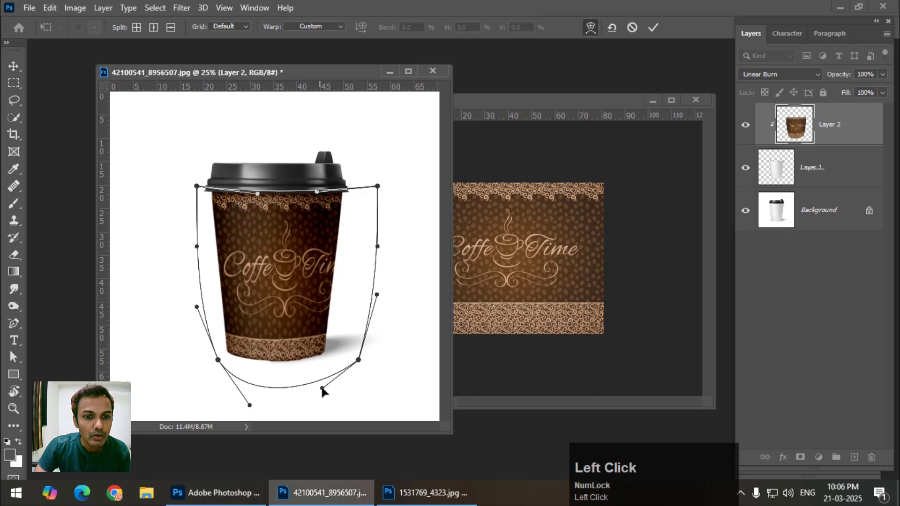
pyautogui.moveTo(379, 297); pyautogui.dragTo(380, 294)
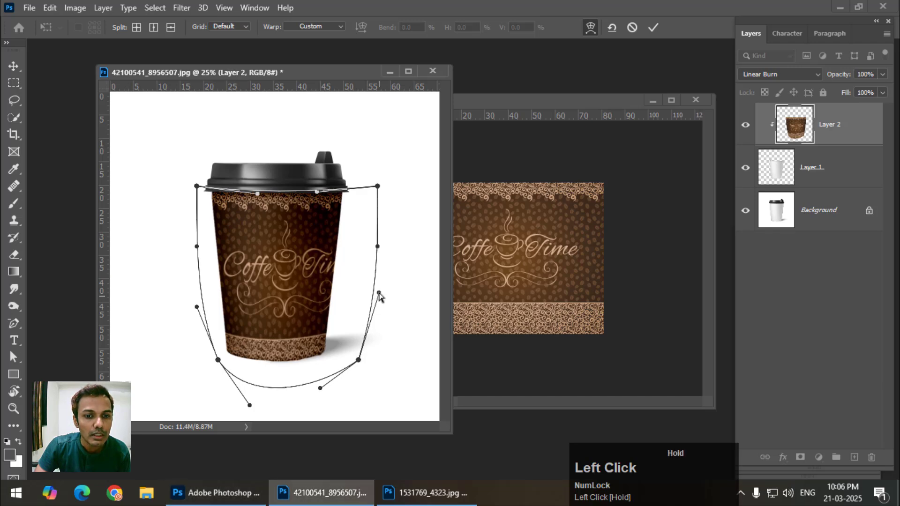
# Nudge the warp's upper corners, side handles and lower right corner slightly to fit the cup, and apply the warp.
pyautogui.moveTo(379, 188); pyautogui.dragTo(379, 190)
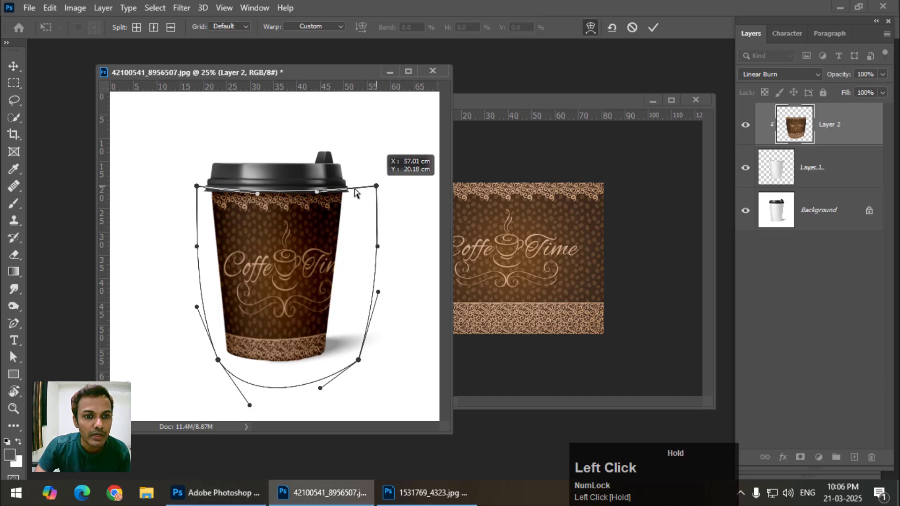
pyautogui.moveTo(195, 185); pyautogui.dragTo(199, 186)
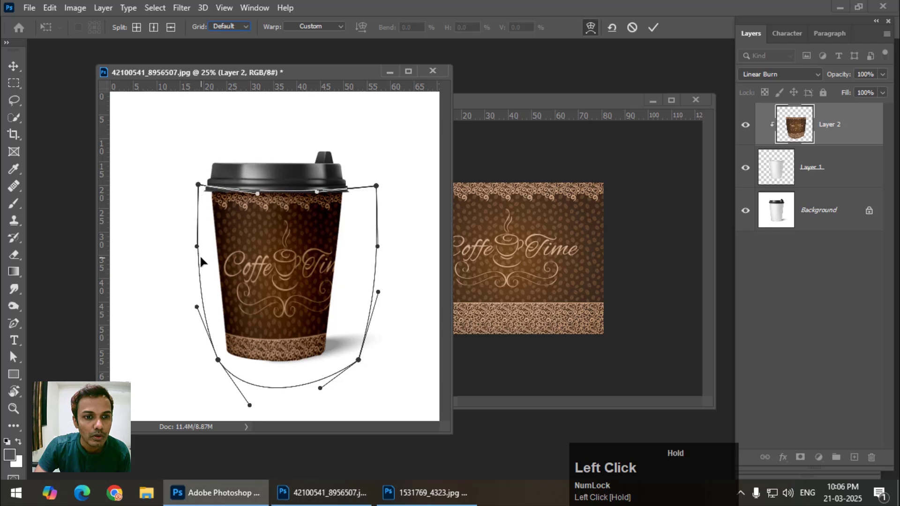
pyautogui.moveTo(197, 246); pyautogui.dragTo(199, 247)
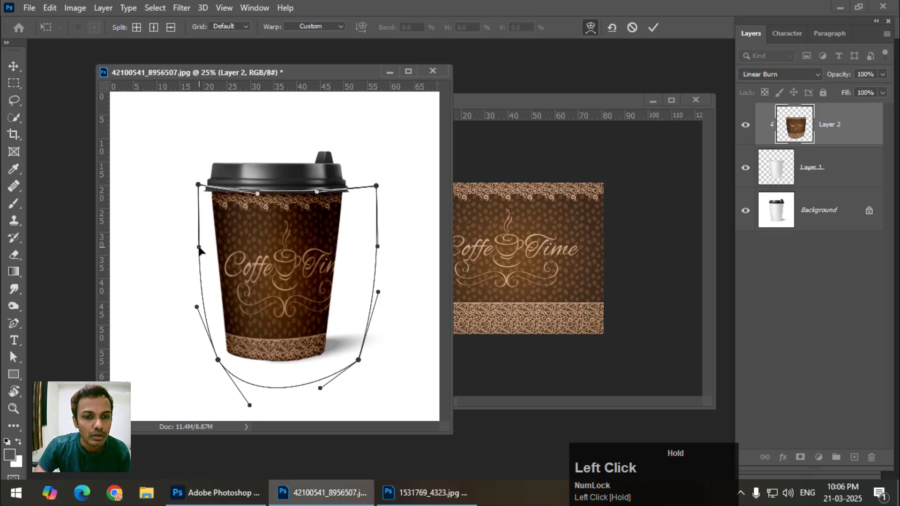
pyautogui.moveTo(375, 296); pyautogui.dragTo(376, 292)
pyautogui.moveTo(357, 362); pyautogui.dragTo(357, 362)
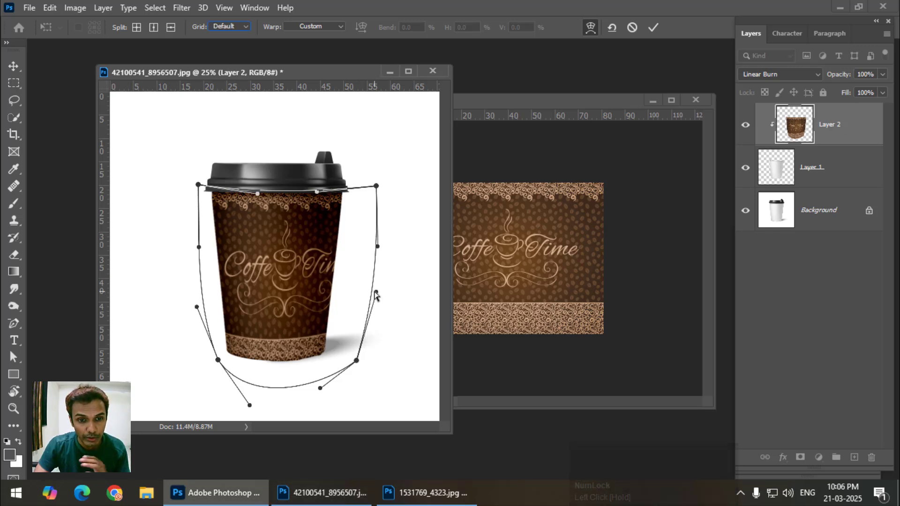
pyautogui.press('Return')
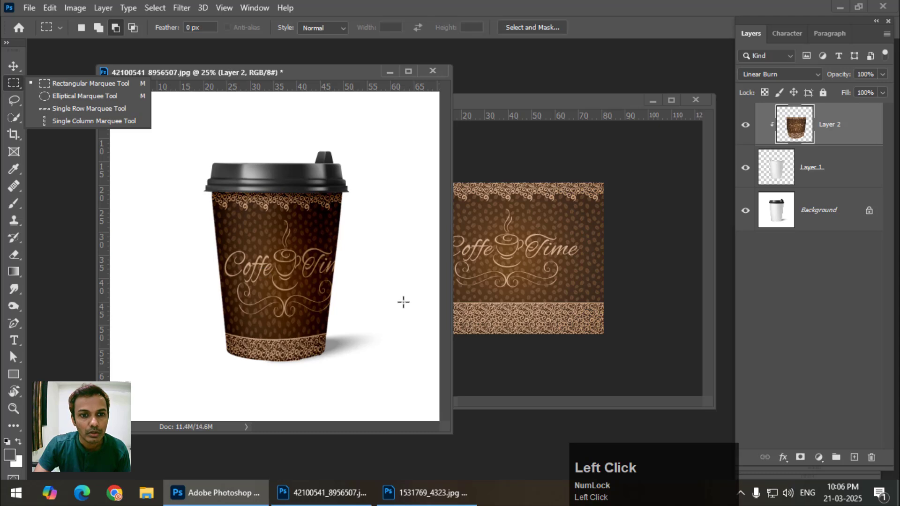
# Compare the warped artwork with the blank cup by switching the artwork layer's visibility off and on.
pyautogui.click(128, 84)
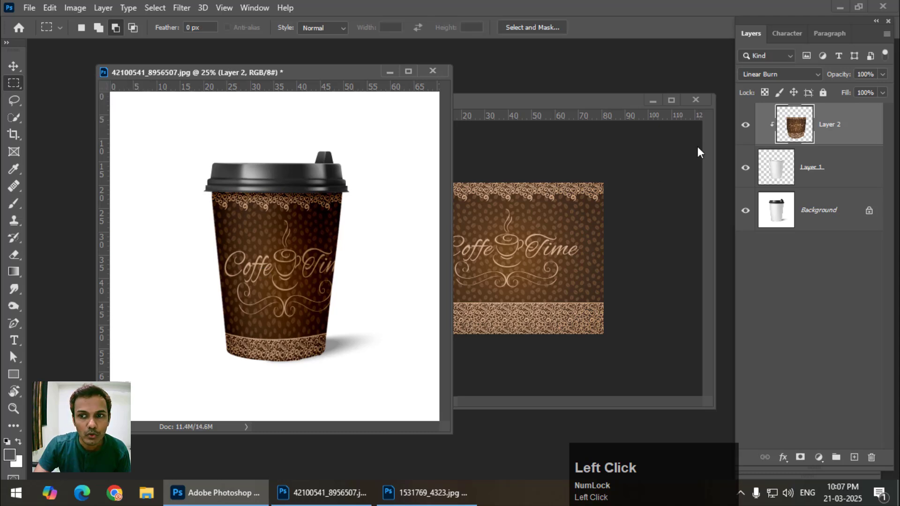
pyautogui.click(745, 125)
pyautogui.click(746, 126)
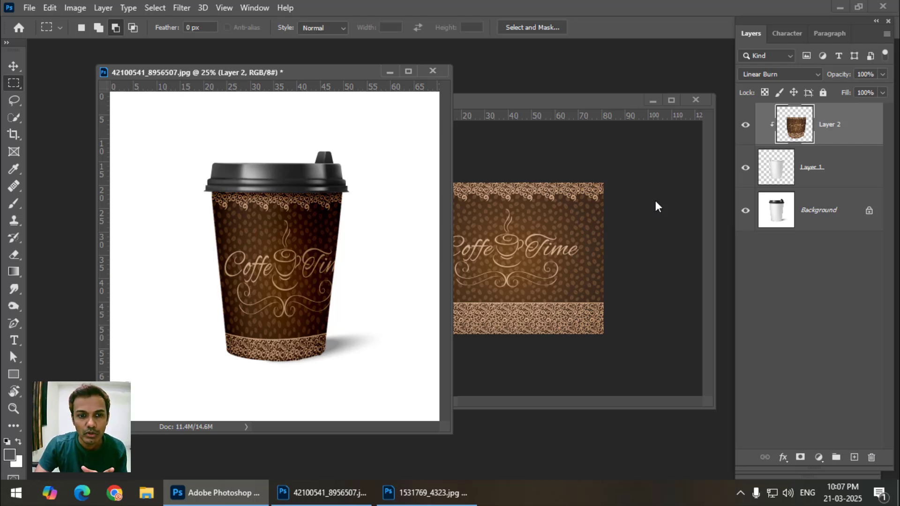
# In the artwork layer's Blending Options, split the black This Layer point of Blend If to 0 / 47.
pyautogui.rightClick(874, 129)
pyautogui.click(752, 15)
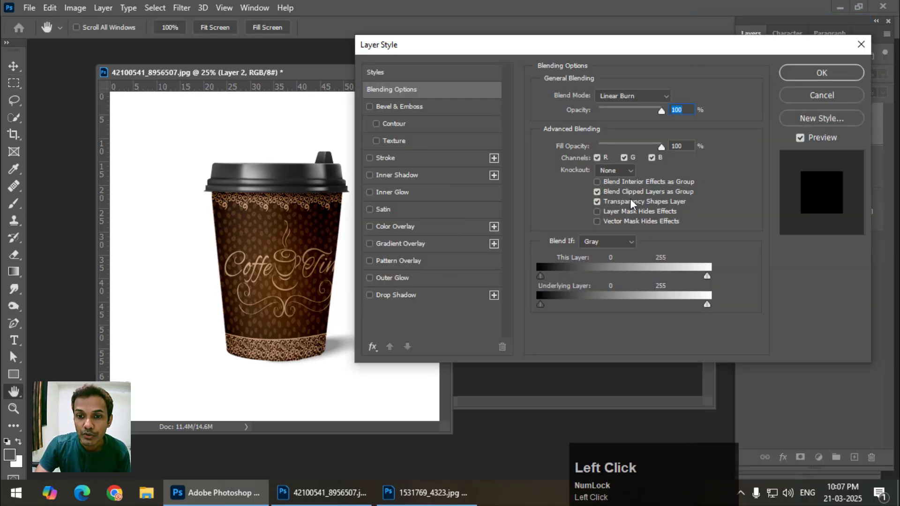
pyautogui.moveTo(552, 44); pyautogui.dragTo(618, 59)
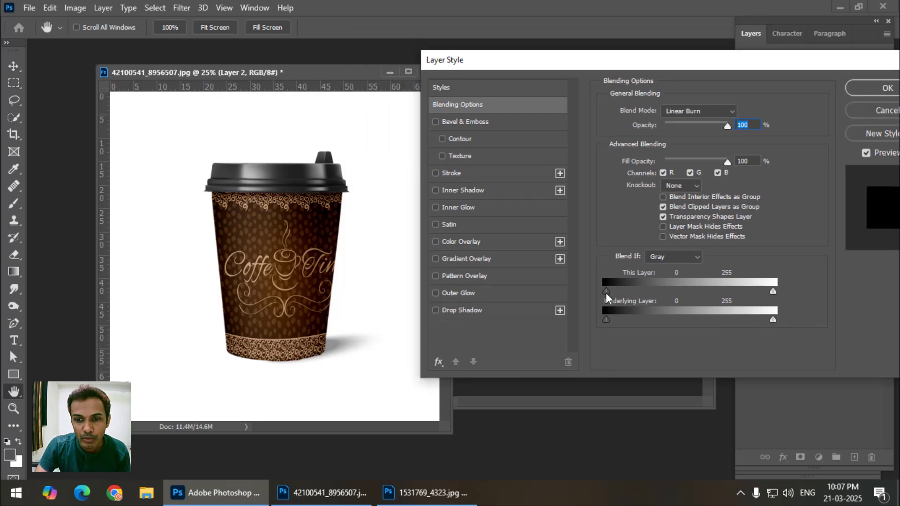
pyautogui.moveTo(606, 292)
pyautogui.mouseDown()
pyautogui.moveTo(712, 286)
pyautogui.moveTo(589, 297)
pyautogui.mouseUp()
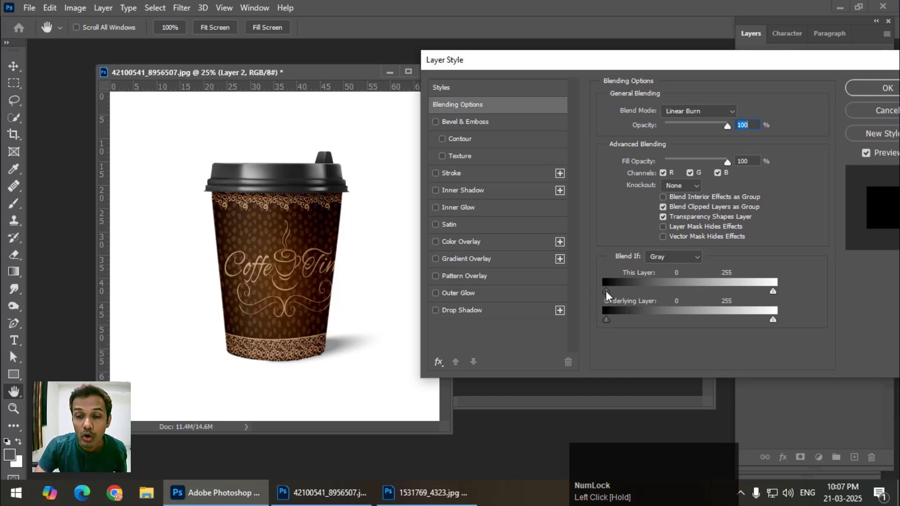
pyautogui.keyDown('alt'); pyautogui.click(605, 292); pyautogui.keyUp('alt')
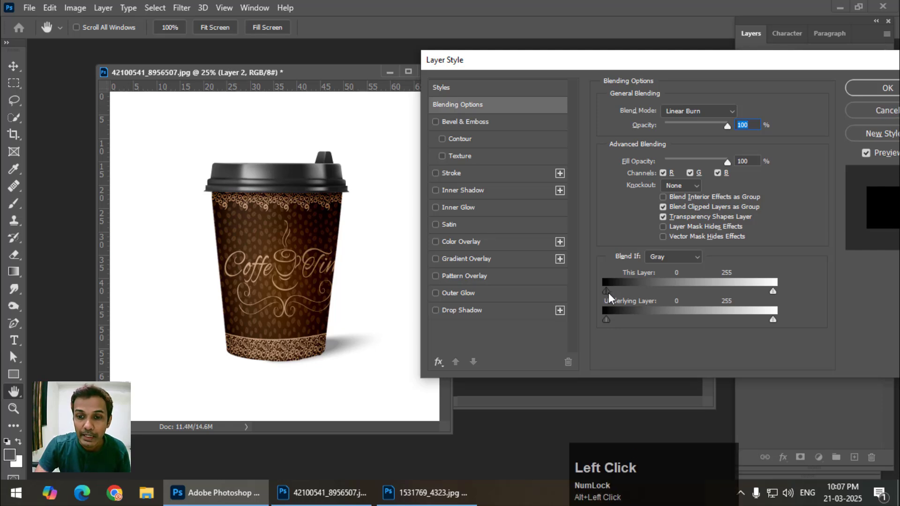
pyautogui.moveTo(607, 291); pyautogui.dragTo(637, 296)
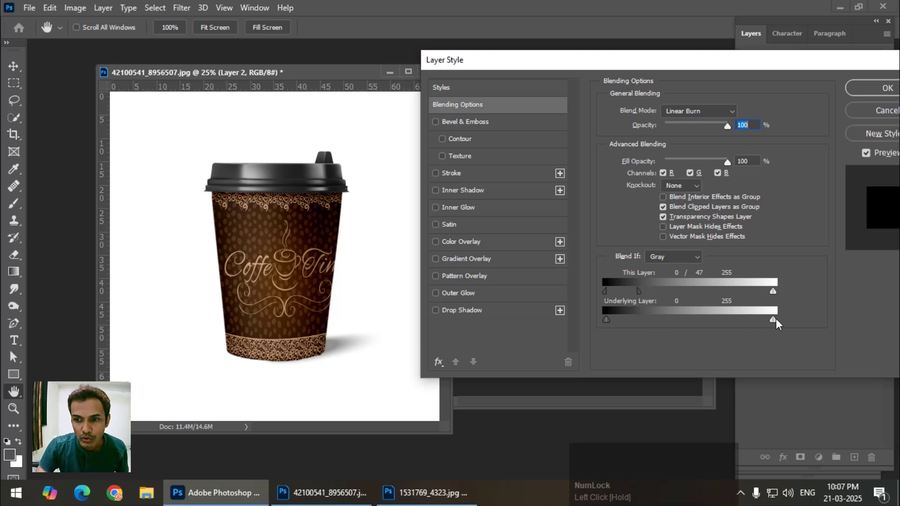
# Split the white Underlying Layer point to 243 / 255, apply the layer style, and check the artwork by toggling its visibility.
pyautogui.moveTo(773, 320)
pyautogui.mouseDown()
pyautogui.moveTo(696, 321)
pyautogui.moveTo(797, 320)
pyautogui.moveTo(752, 322)
pyautogui.moveTo(764, 320)
pyautogui.mouseUp()
pyautogui.press('alt')
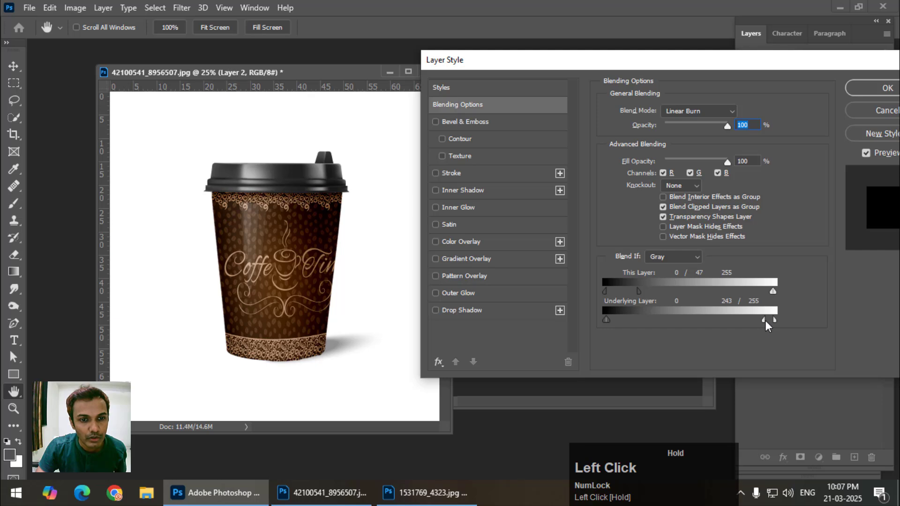
pyautogui.moveTo(763, 320); pyautogui.dragTo(765, 322)
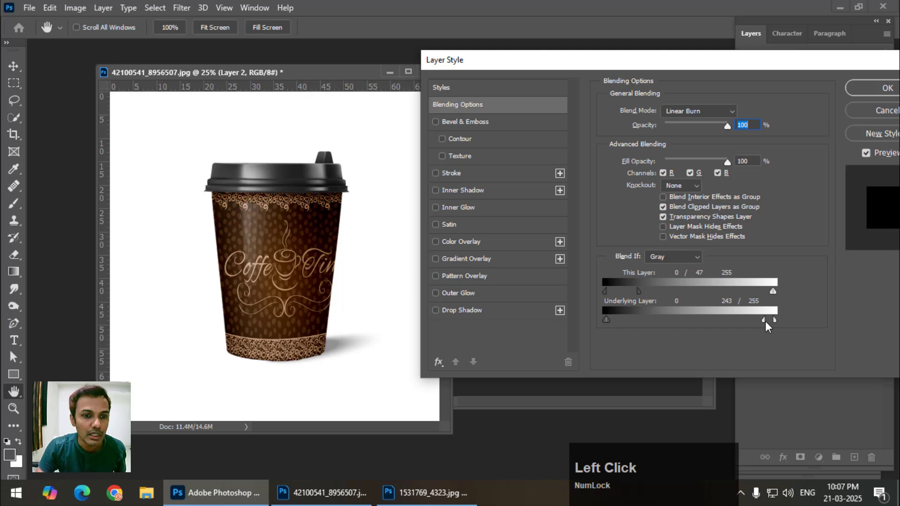
pyautogui.click(884, 91)
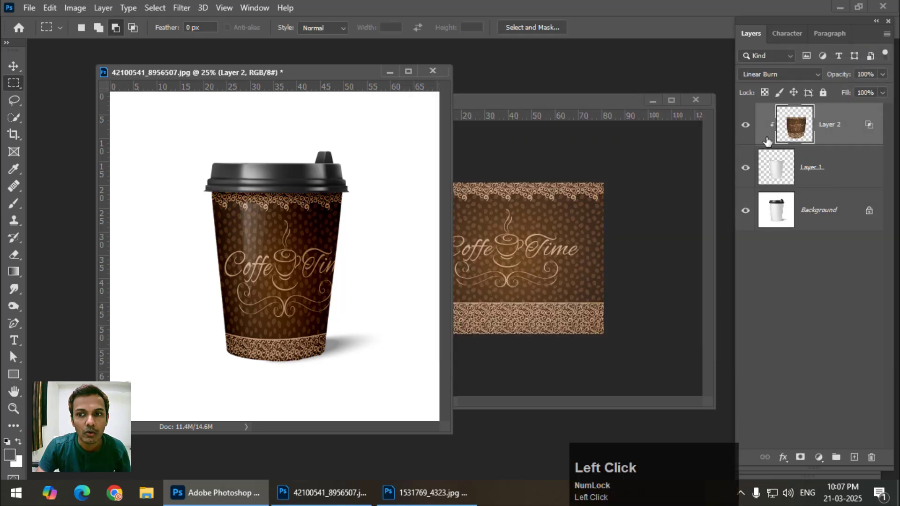
pyautogui.click(744, 125)
pyautogui.click(744, 126)
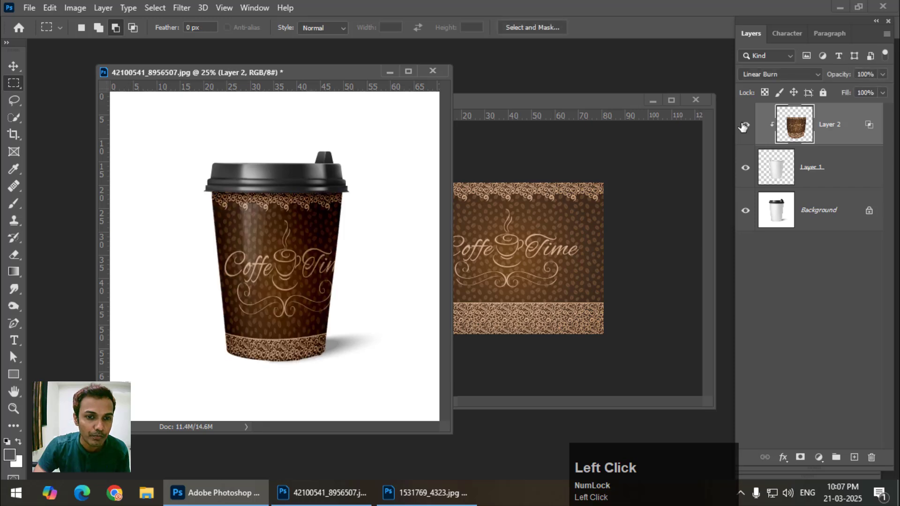